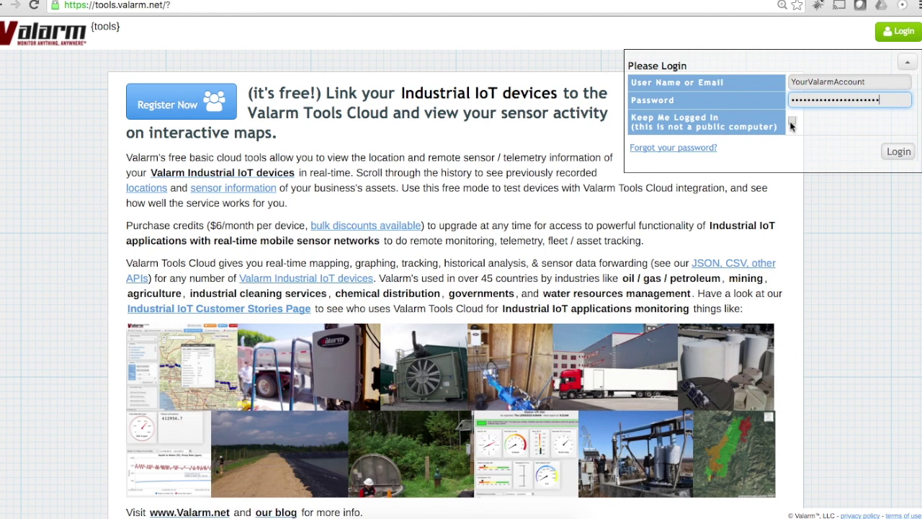
# - Log in with 'Keep Me Logged In' ticked to reach the Device Manager device list
pyautogui.click(791, 122)
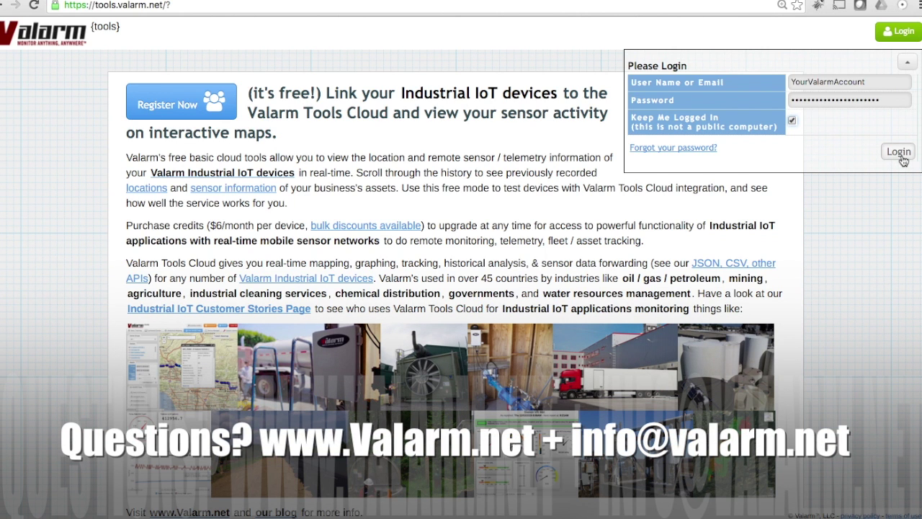
pyautogui.click(900, 153)
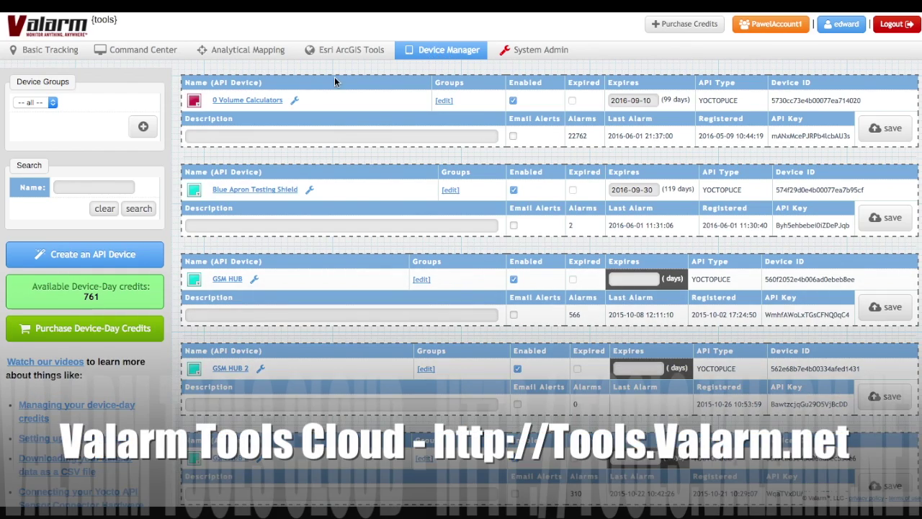
# - Open the '0 Volume Calculators' device and highlight the first 4-20mA 2, Calc 2 and Calc 3 readings
pyautogui.click(245, 103)
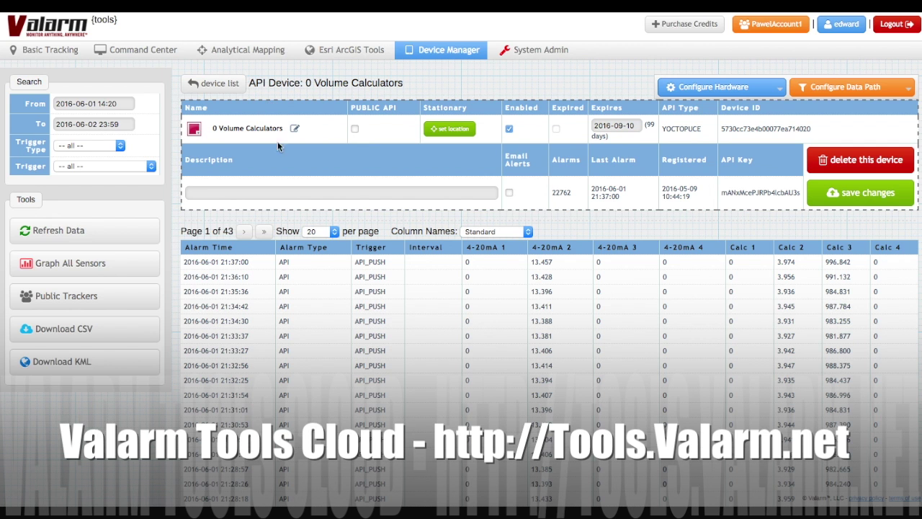
pyautogui.moveTo(534, 262); pyautogui.dragTo(556, 263)
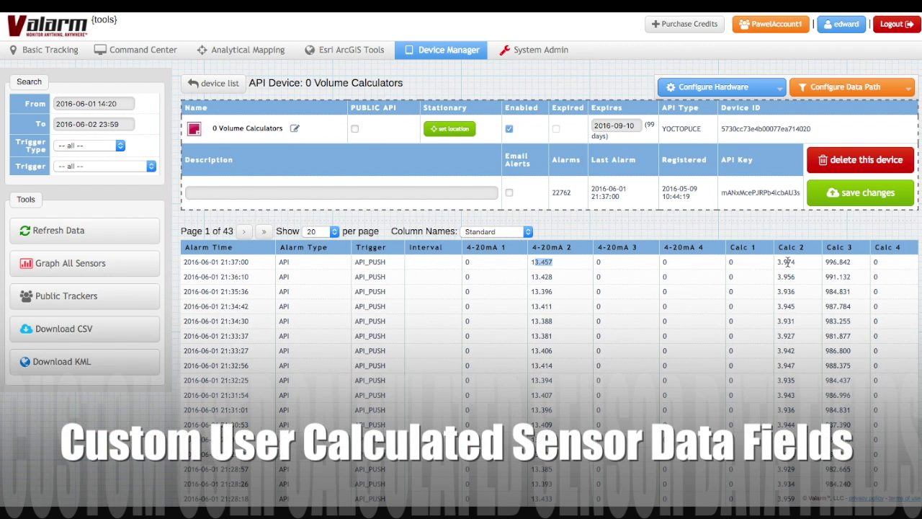
pyautogui.moveTo(778, 263); pyautogui.dragTo(792, 263)
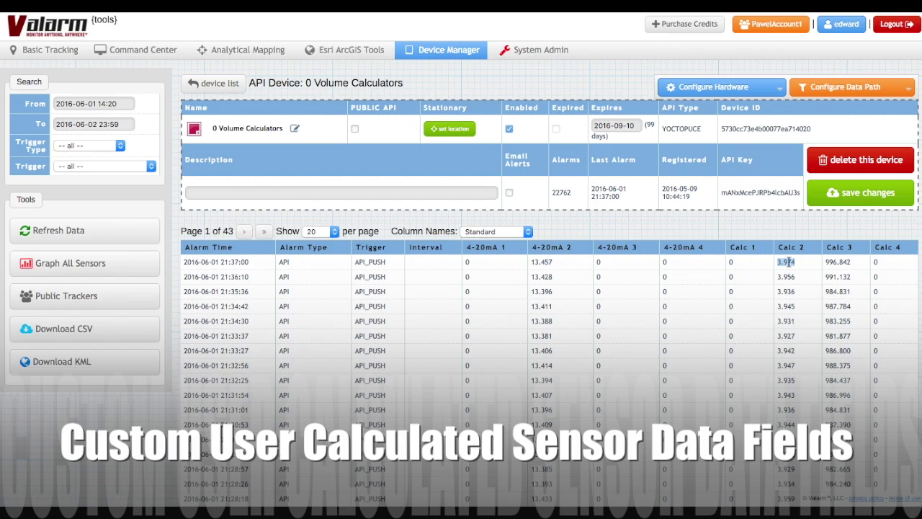
pyautogui.doubleClick(843, 262)
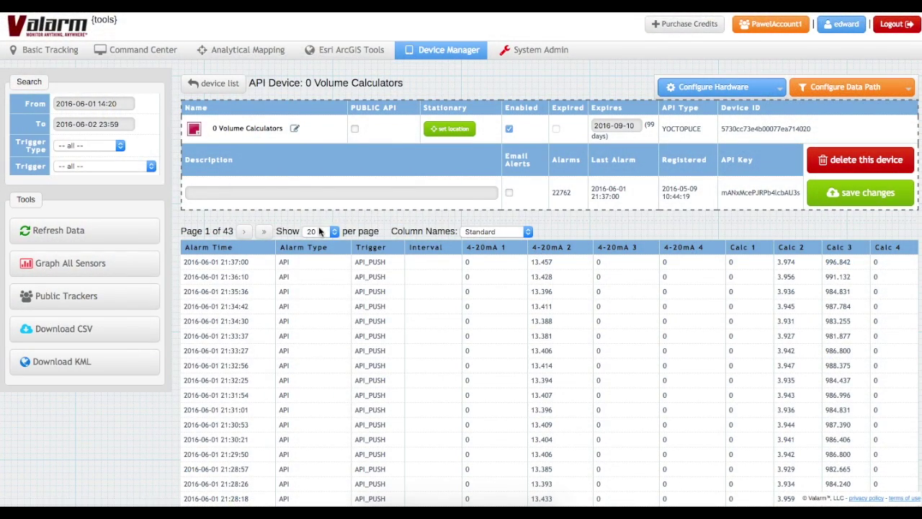
# - Show 4000 readings per page for 2016-06-01 to 2016-06-02, then graph all sensors
pyautogui.click(319, 231)
pyautogui.click(324, 302)
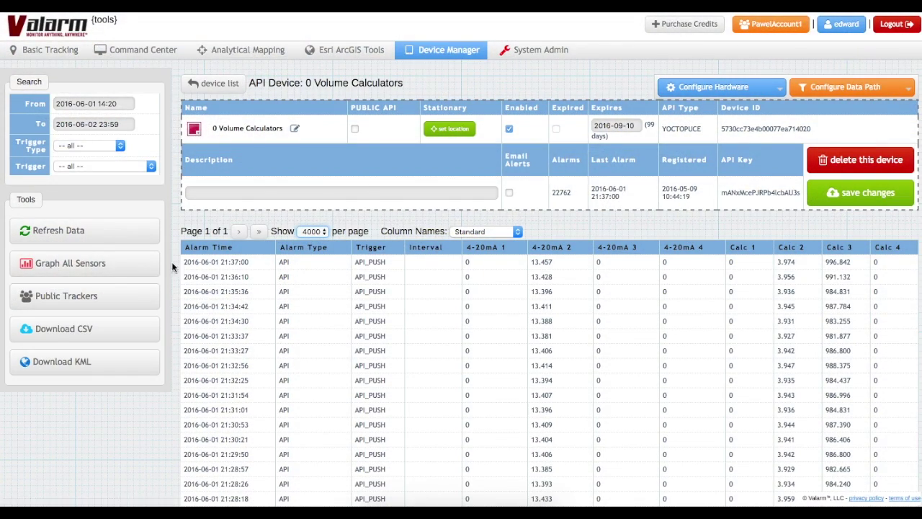
pyautogui.click(130, 103)
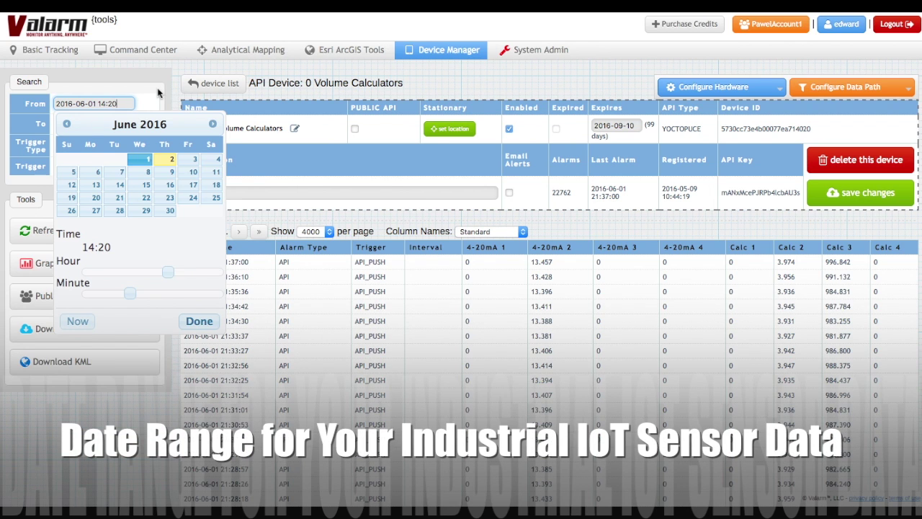
pyautogui.click(158, 92)
pyautogui.click(127, 124)
pyautogui.click(197, 342)
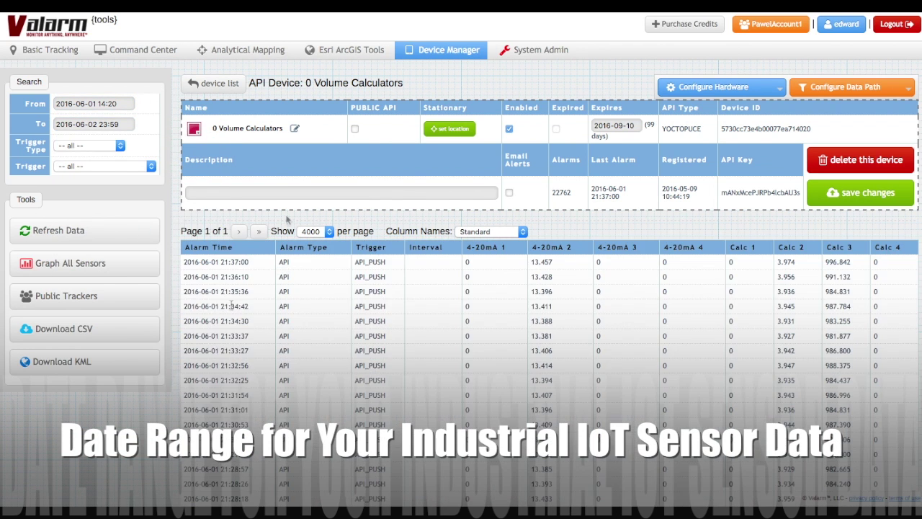
pyautogui.click(137, 263)
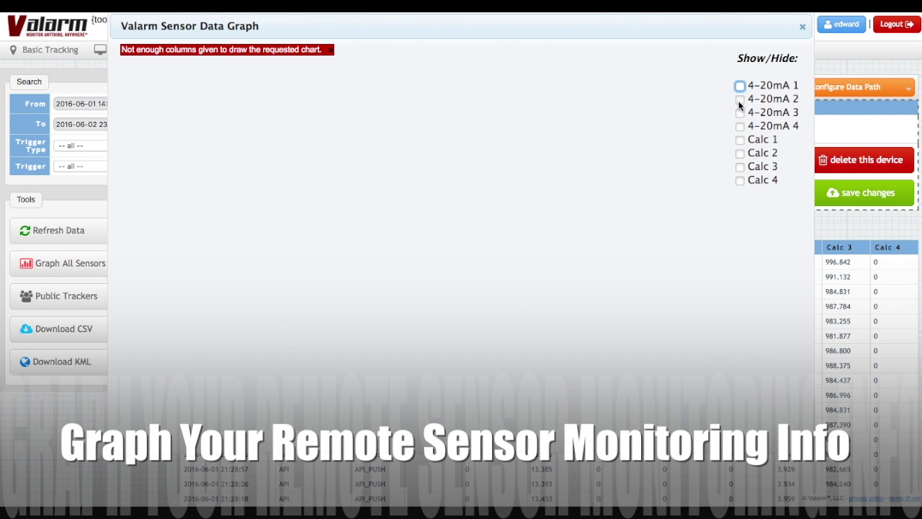
# - Plot the raw 4-20mA 2 readings on the graph, then hide them
pyautogui.click(739, 99)
pyautogui.moveTo(537, 167)
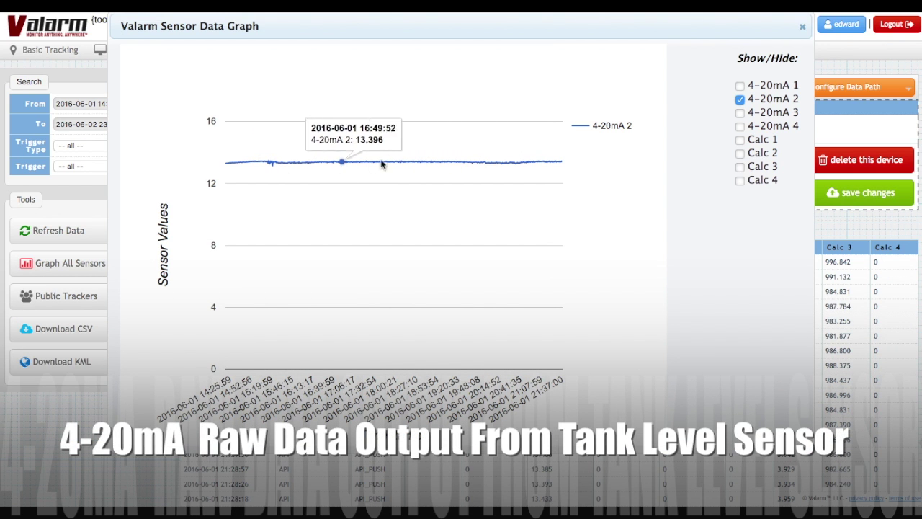
pyautogui.click(739, 99)
# - Plot the Calc 2 fluid height series, then hide it
pyautogui.click(739, 153)
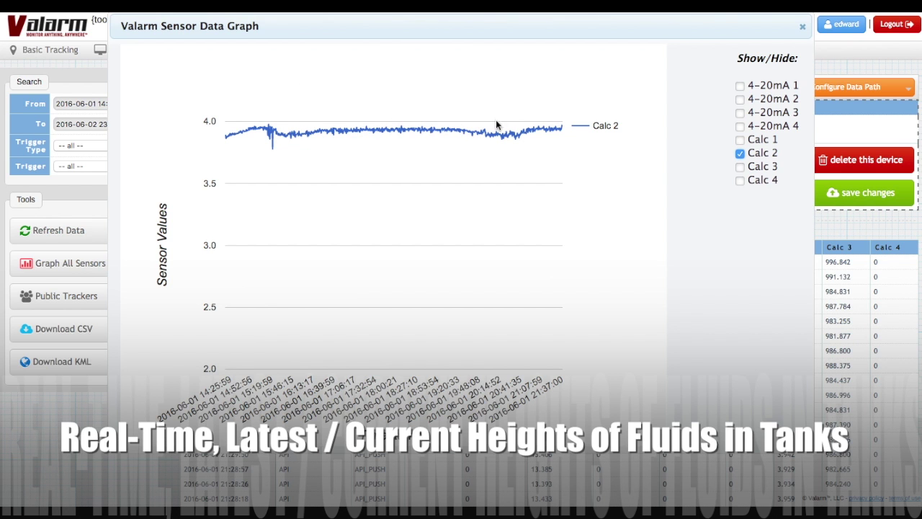
pyautogui.moveTo(508, 131)
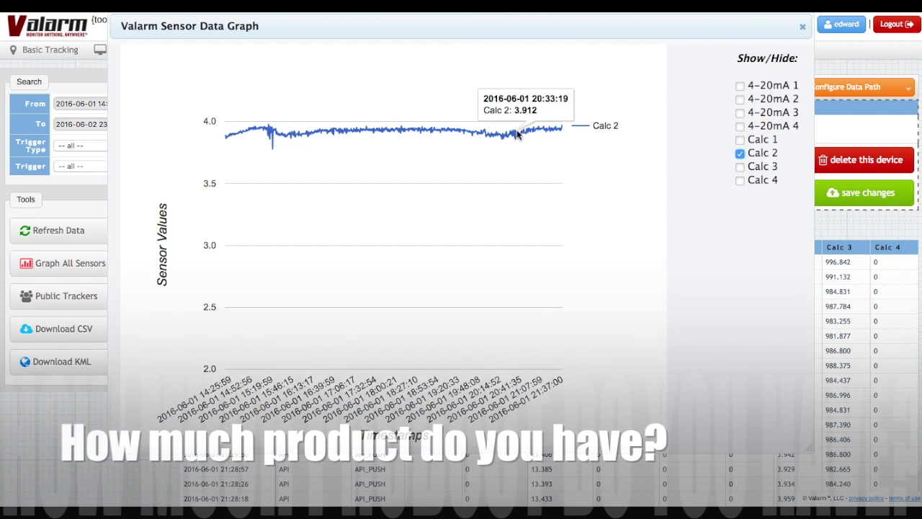
pyautogui.click(739, 154)
# - Plot the Calc 3 tank volume near 1,000, close the graph, and expand Configure Data Path
pyautogui.click(739, 166)
pyautogui.moveTo(545, 130)
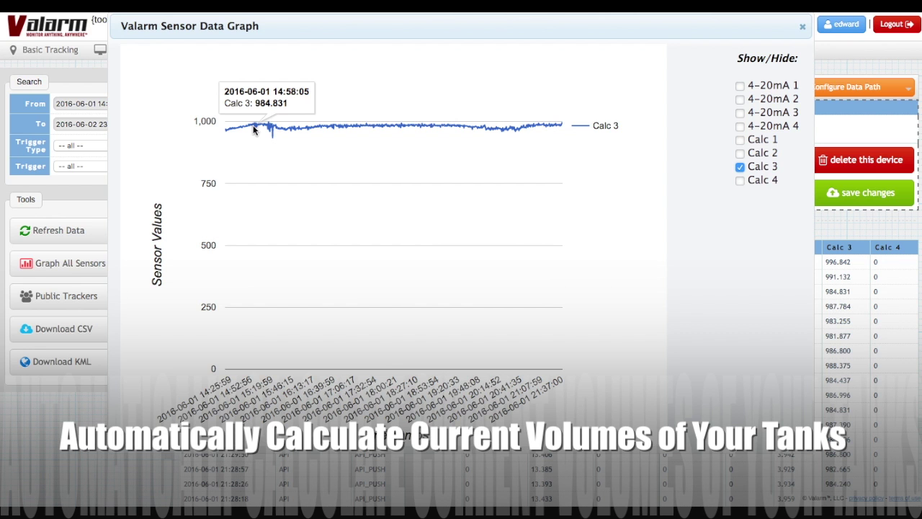
pyautogui.click(802, 27)
pyautogui.click(832, 86)
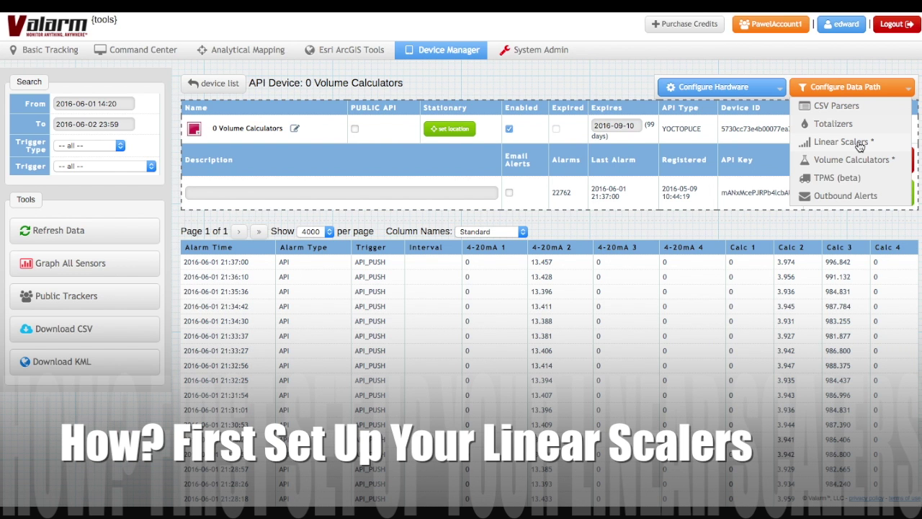
# - Open the linear scaler and keep input 4-20ma 02 and output Calculated 02
pyautogui.click(858, 144)
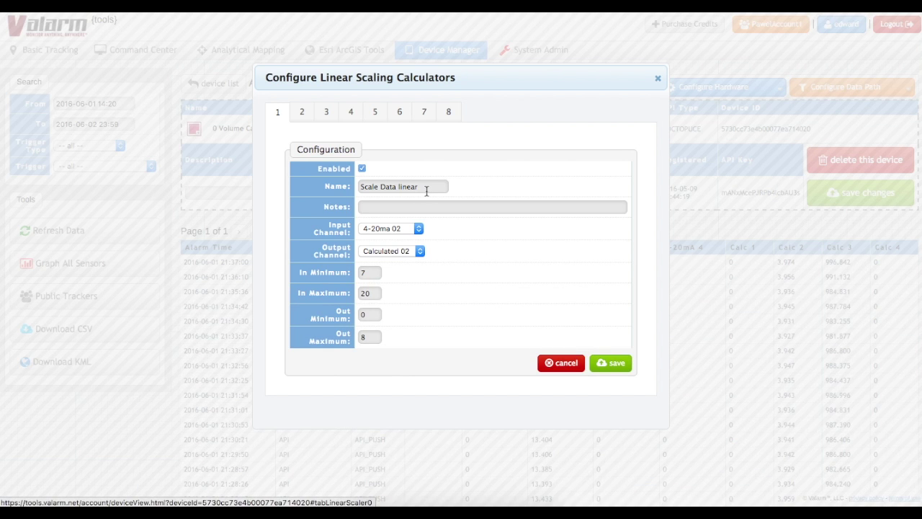
pyautogui.click(426, 190)
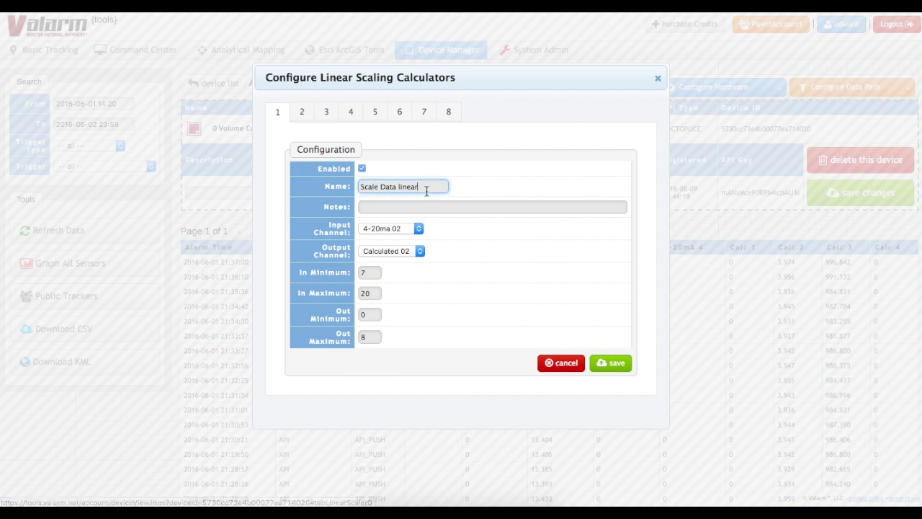
pyautogui.click(418, 207)
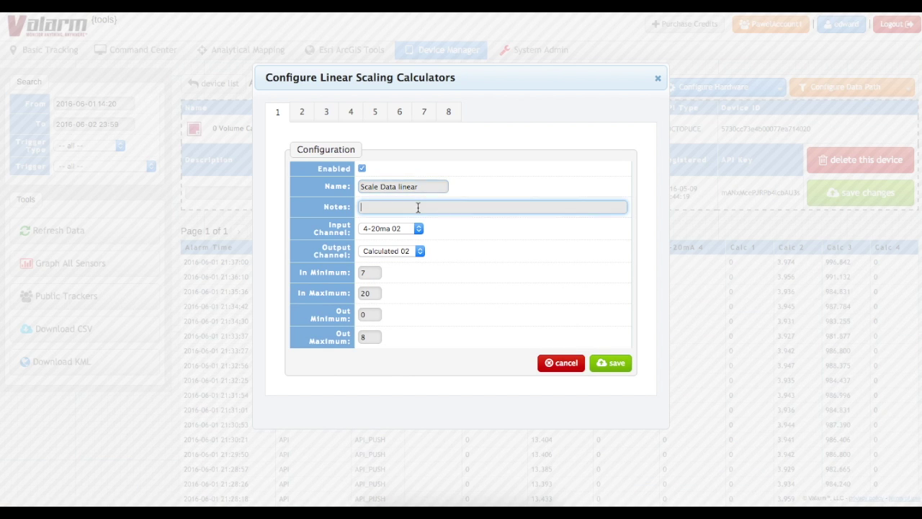
pyautogui.click(413, 228)
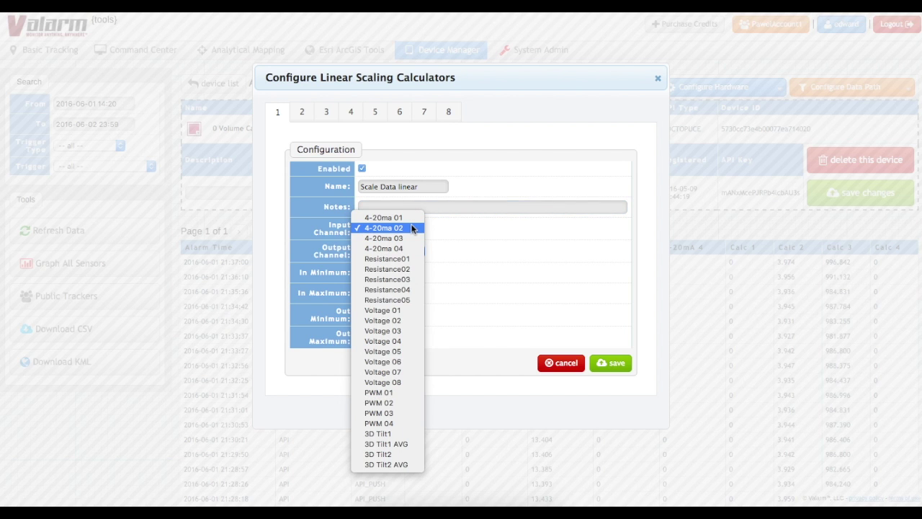
pyautogui.click(412, 229)
pyautogui.click(417, 250)
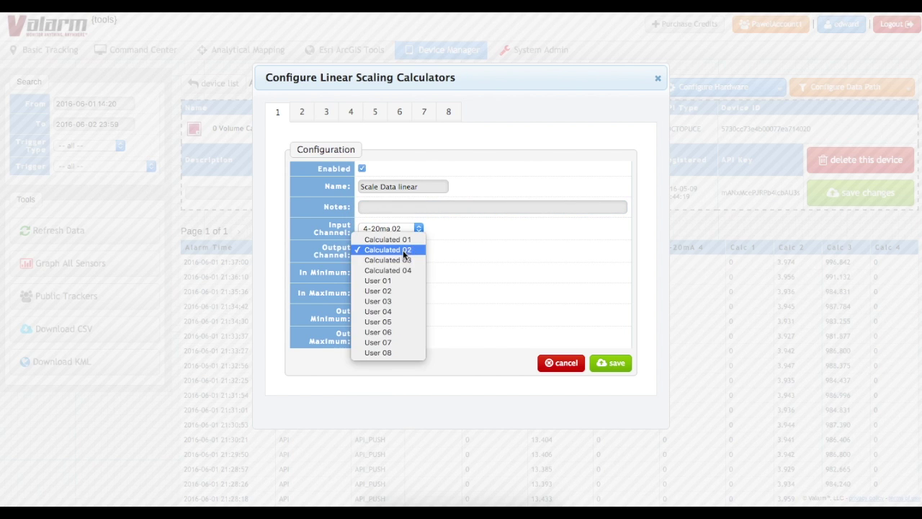
pyautogui.click(403, 252)
# - Set In Min 7, In Max 20, Out Min 0, Out Max 8, and close the scaler
pyautogui.click(371, 274)
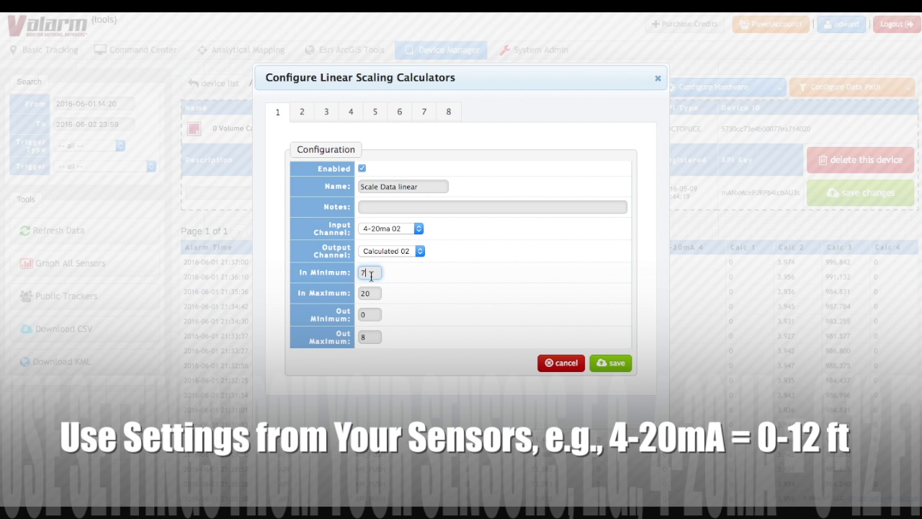
pyautogui.click(371, 293)
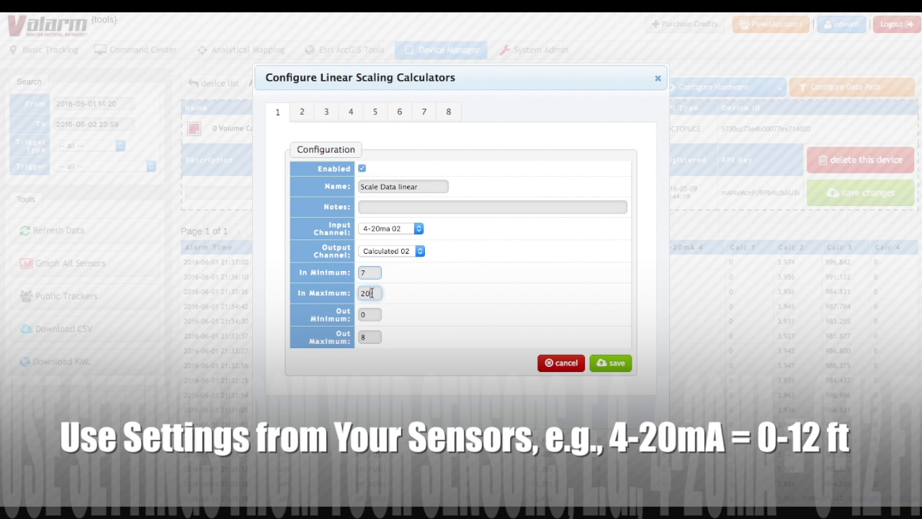
pyautogui.click(371, 314)
pyautogui.click(371, 335)
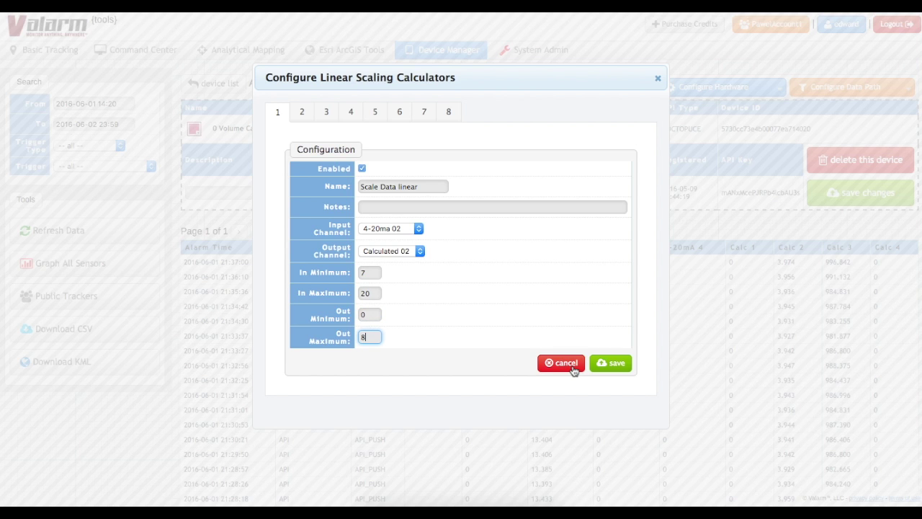
pyautogui.click(658, 78)
pyautogui.moveTo(845, 88)
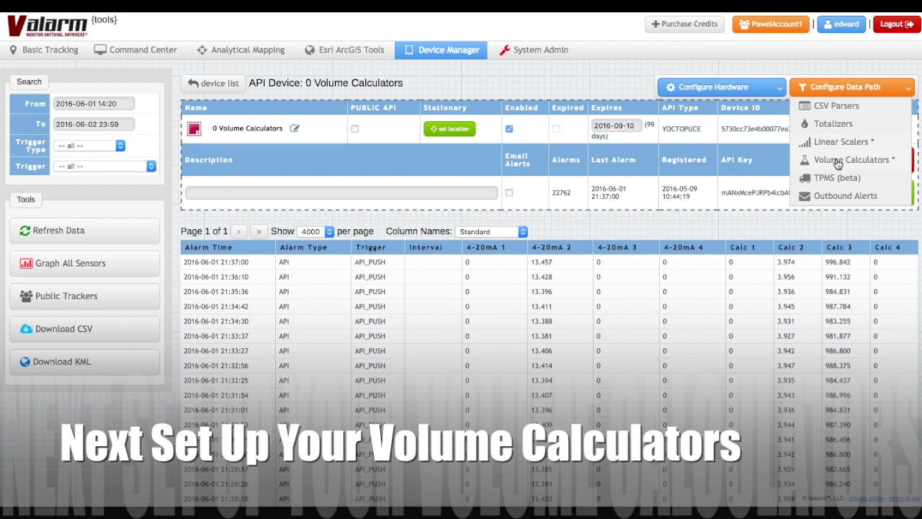
# - Open the 'Volume 2' calculator settings and expand its tank Type list
pyautogui.click(837, 161)
pyautogui.click(423, 187)
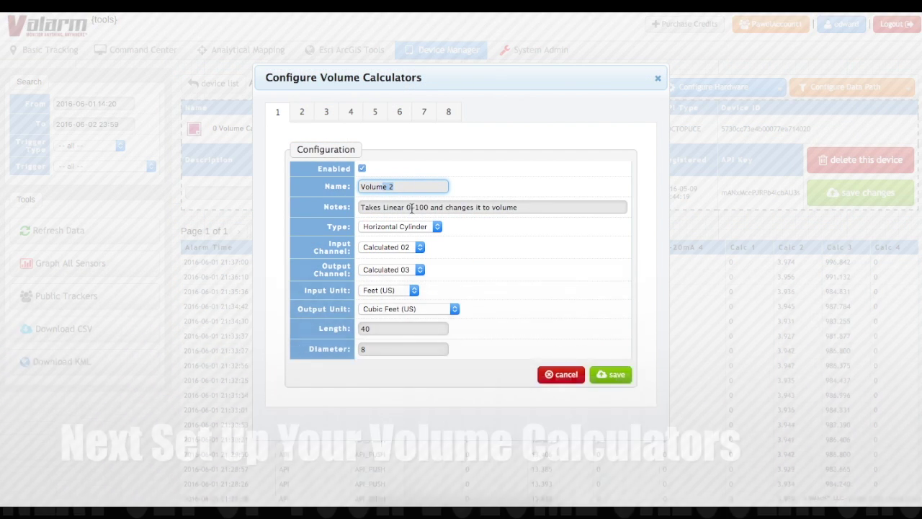
pyautogui.click(411, 207)
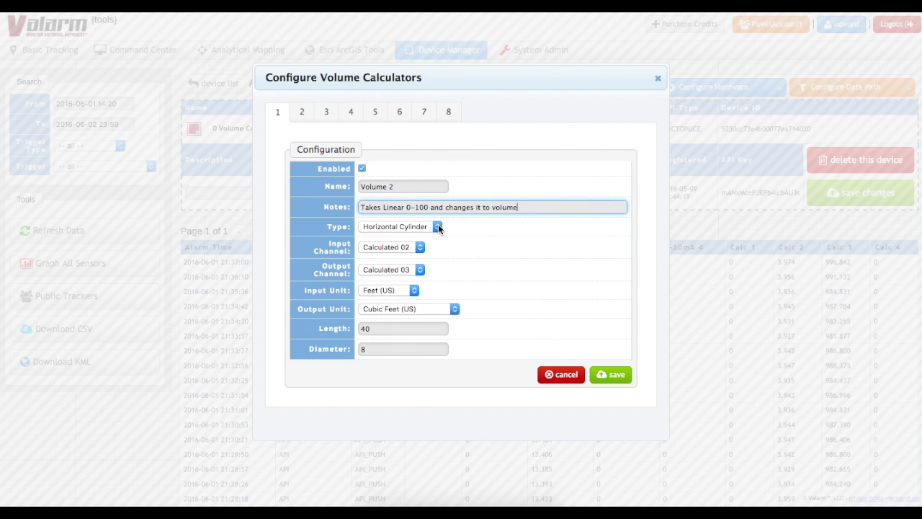
pyautogui.click(437, 227)
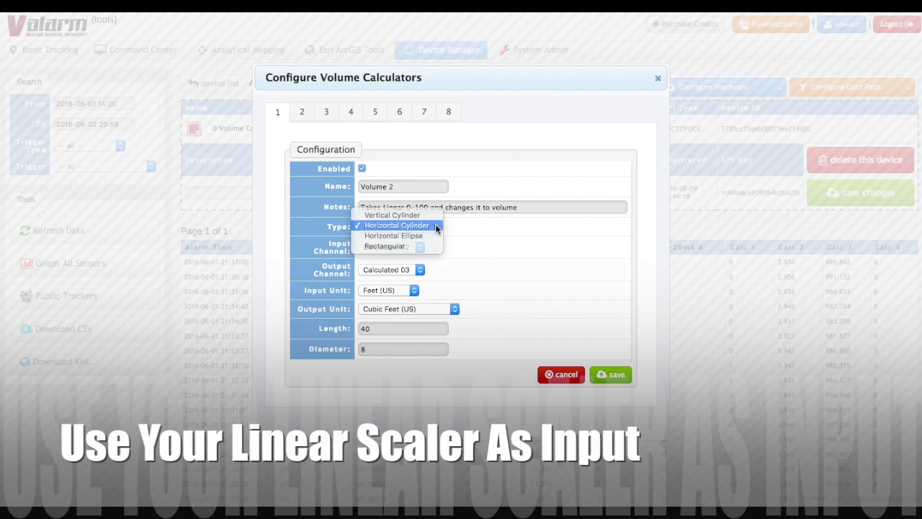
# - Keep Volume 2 as a Horizontal Cylinder with input Calculated 02 and output Calculated 03
pyautogui.click(435, 225)
pyautogui.click(412, 247)
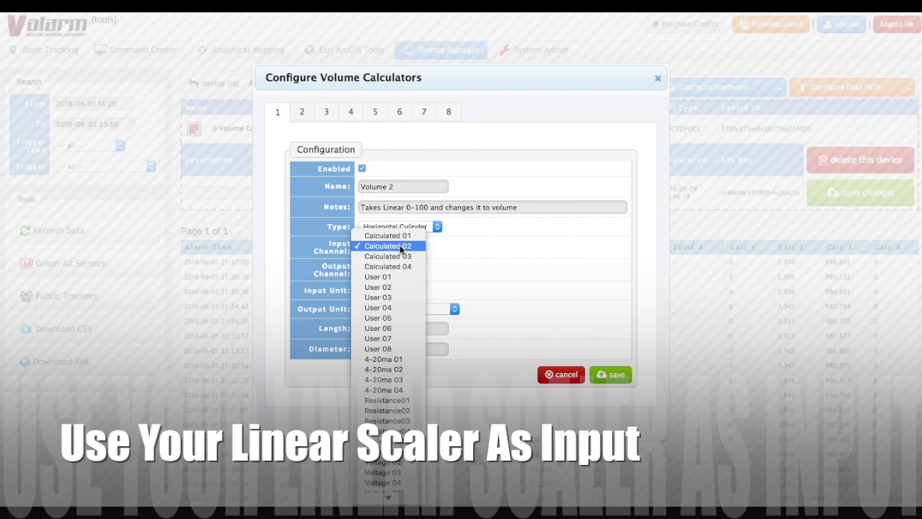
pyautogui.click(411, 246)
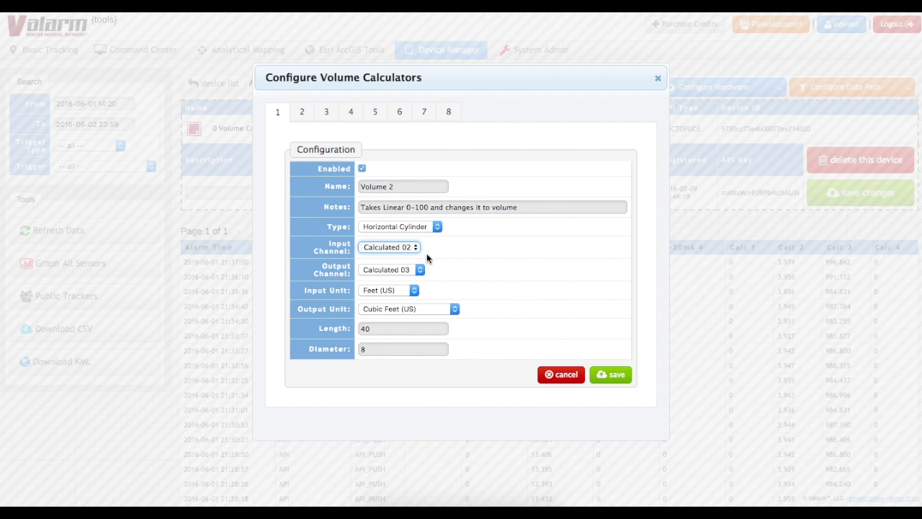
pyautogui.click(408, 270)
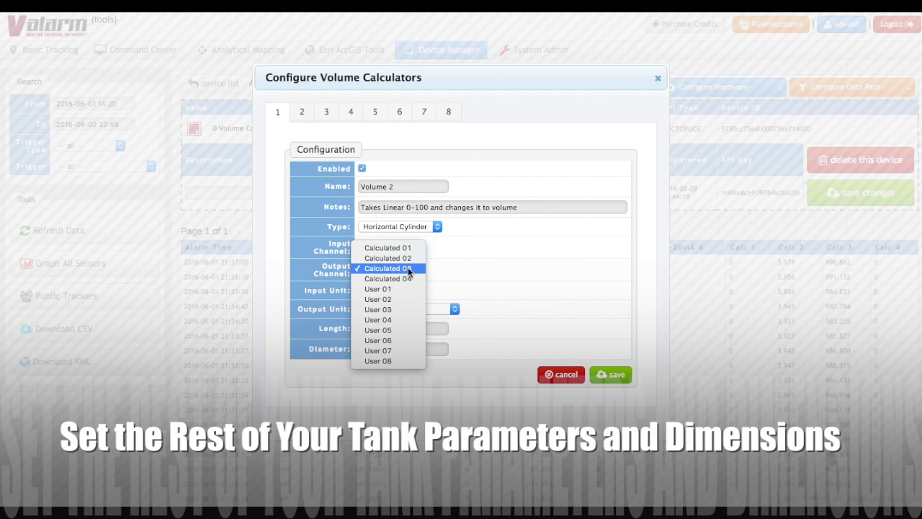
pyautogui.click(408, 268)
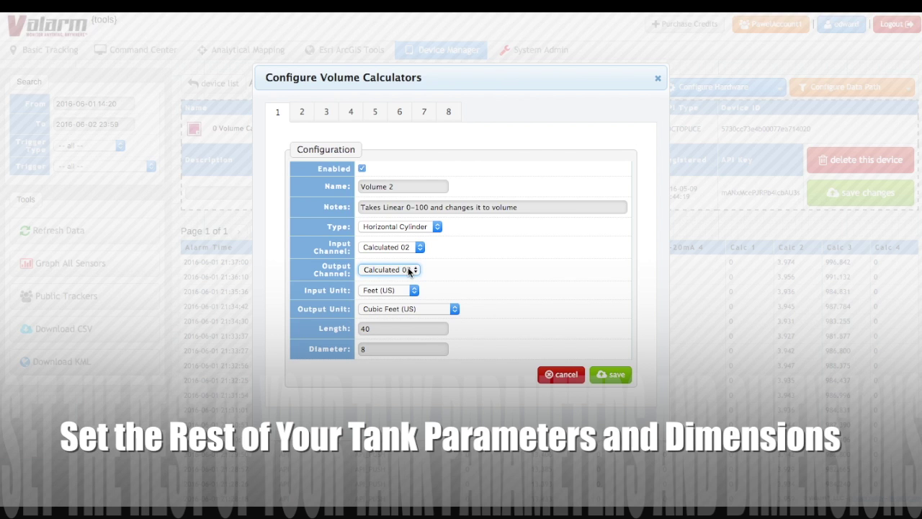
# - Use Feet (US) in, Cubic Feet (US) out, with length 40 and diameter 8
pyautogui.click(402, 291)
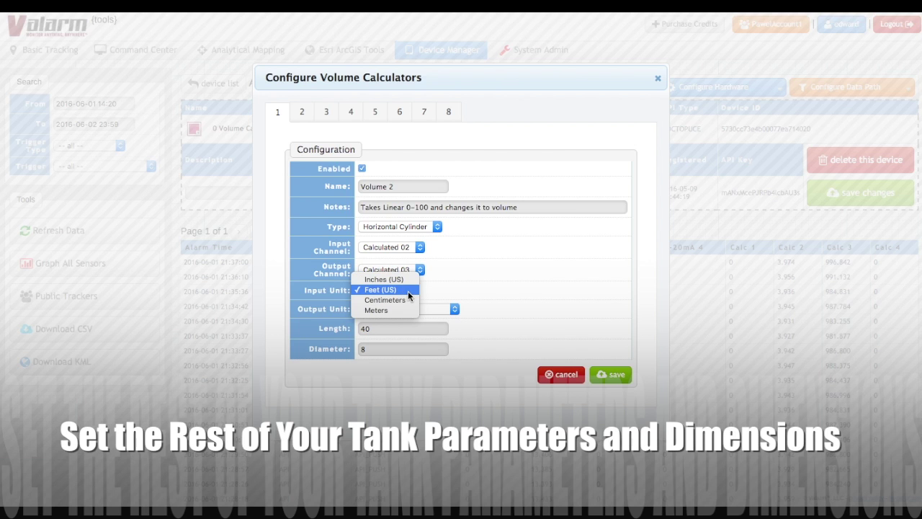
pyautogui.click(408, 294)
pyautogui.click(409, 308)
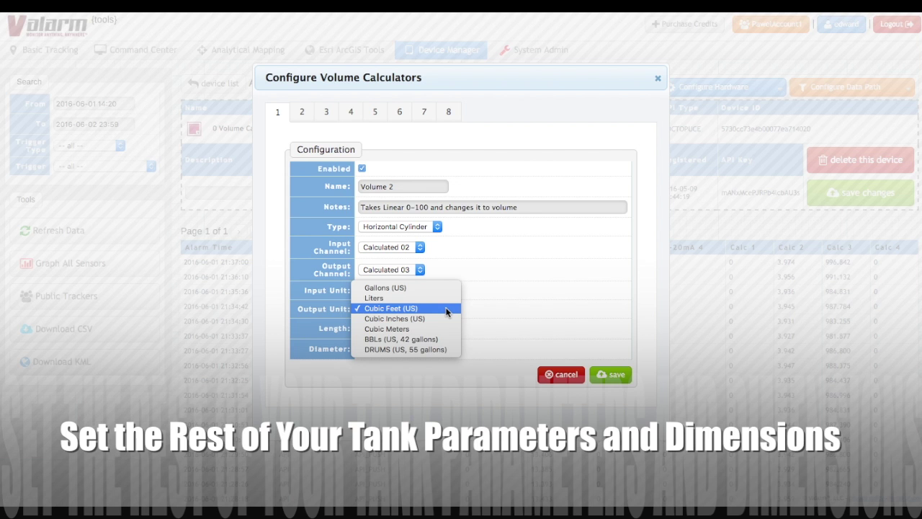
pyautogui.click(446, 309)
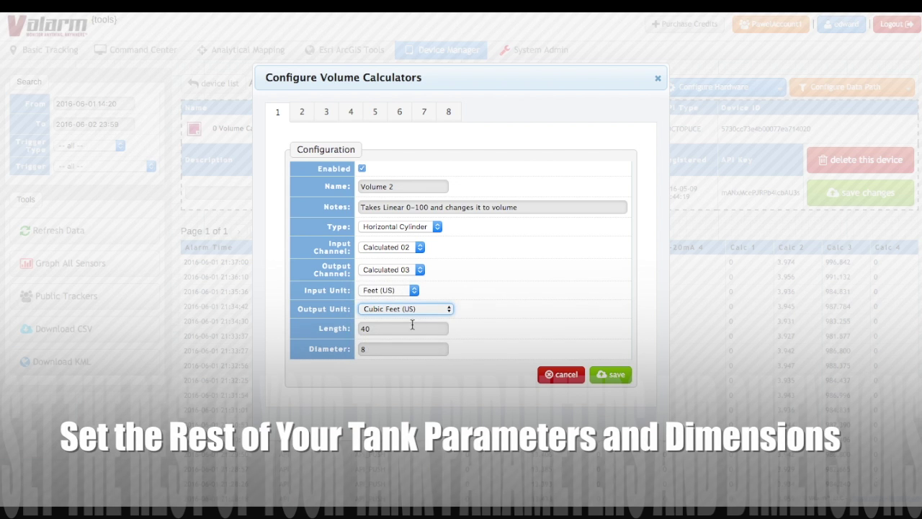
pyautogui.click(409, 327)
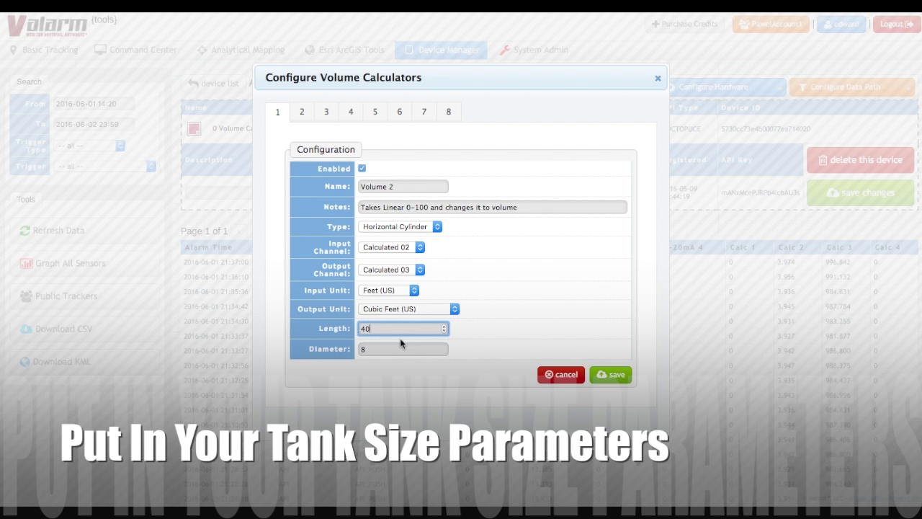
pyautogui.click(395, 348)
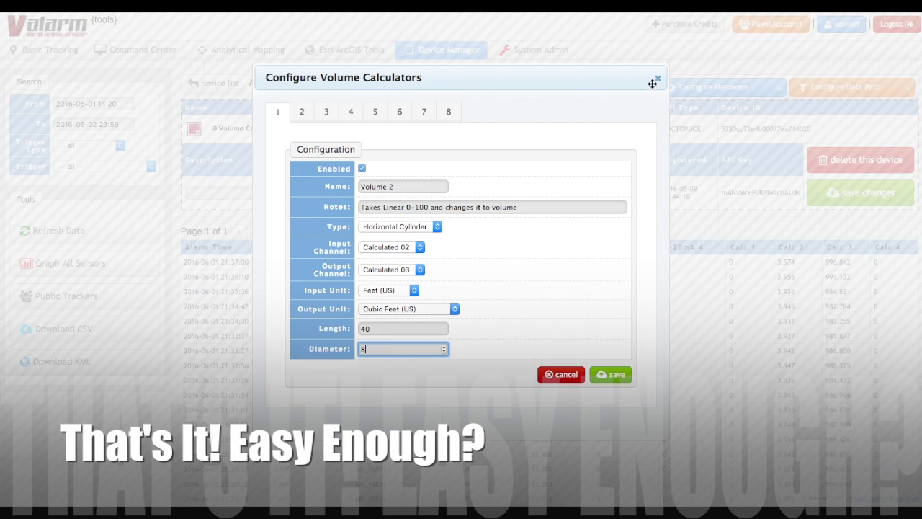
# - Close the Volume Calculators dialog and graph sensors to see Calc 3 near 975.971
pyautogui.click(657, 80)
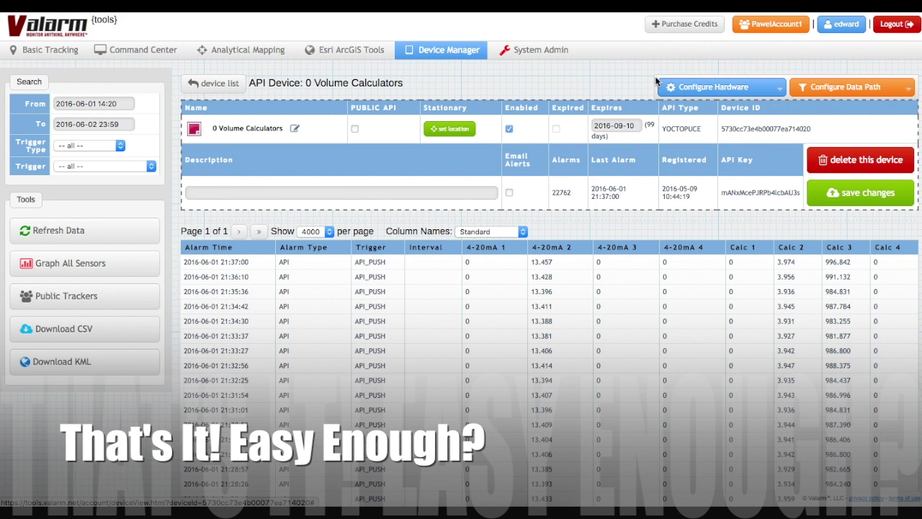
pyautogui.doubleClick(837, 261)
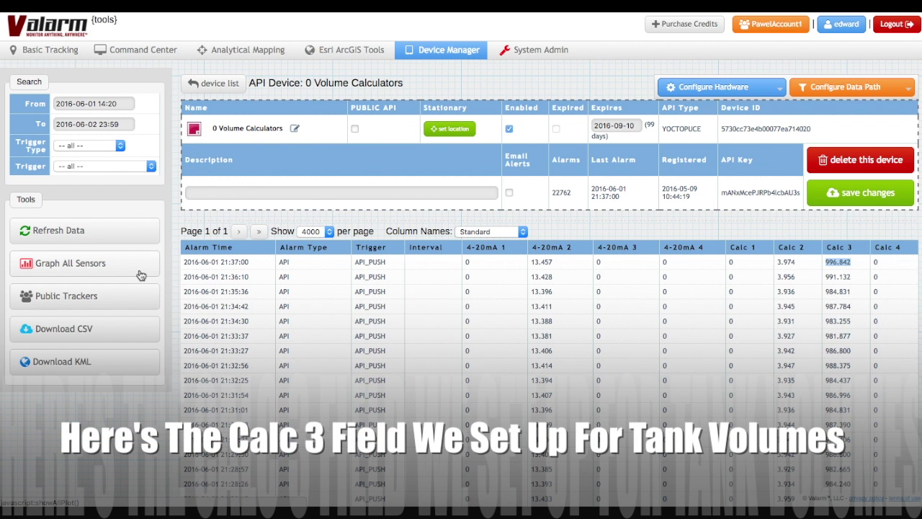
pyautogui.click(140, 274)
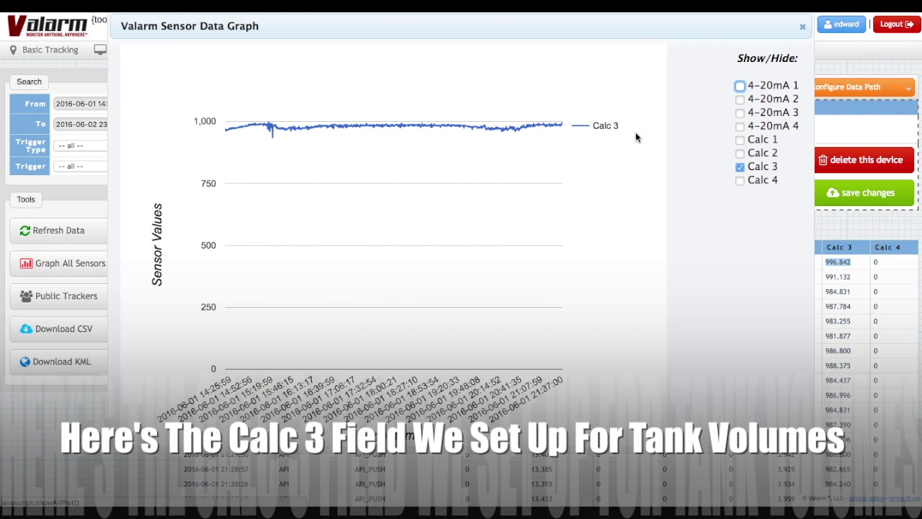
pyautogui.moveTo(536, 128)
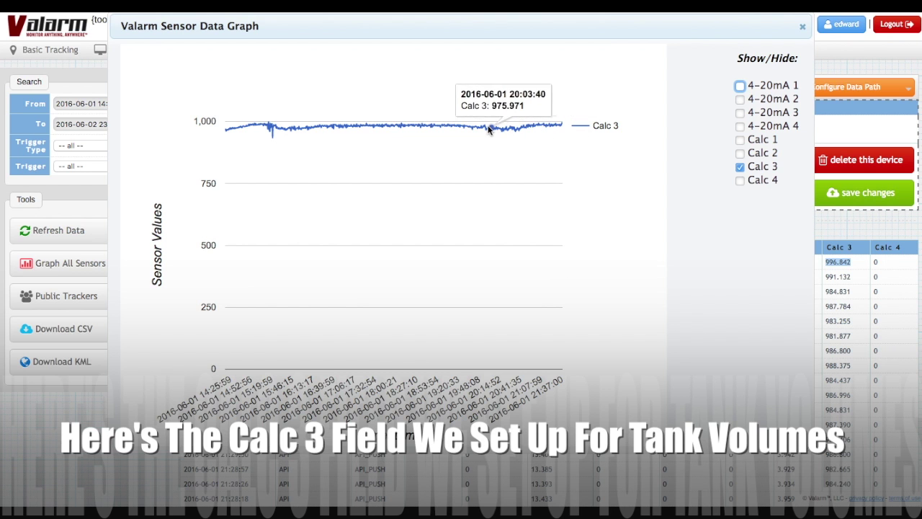